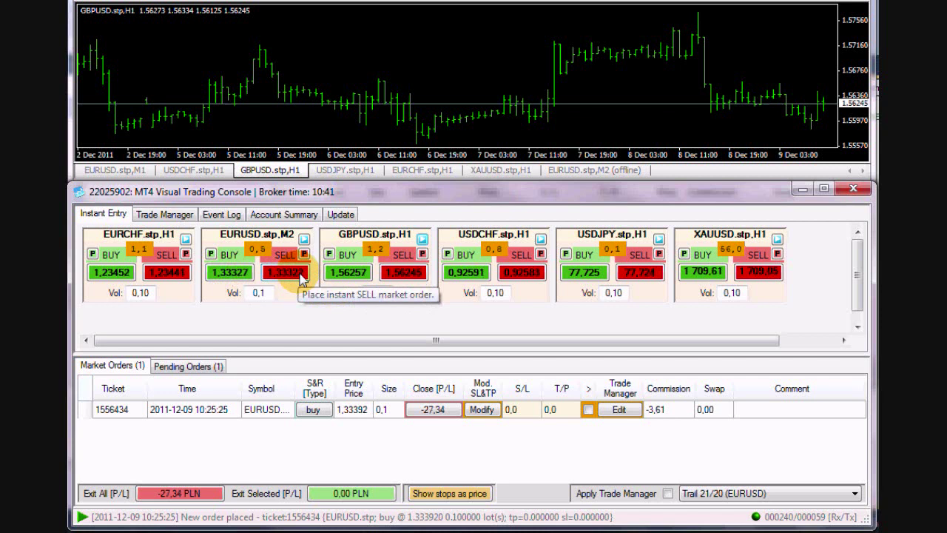
Step: Place a 0.1-lot EURUSD instant sell order
click(299, 276)
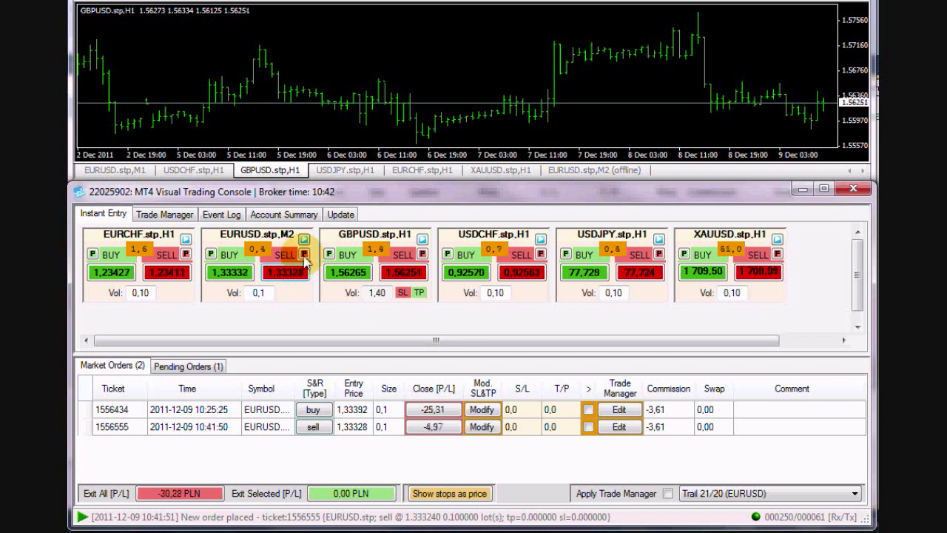
Step: Open the EURUSD Trade Entry Parameter Setup
click(304, 241)
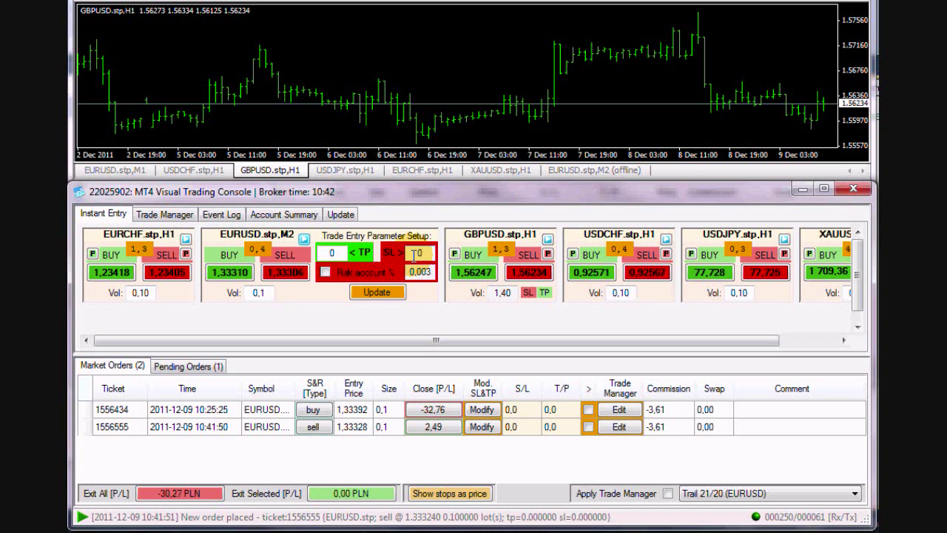
Step: Enable account-risk sizing with a 35 stop loss and 2% risk, and update
click(325, 272)
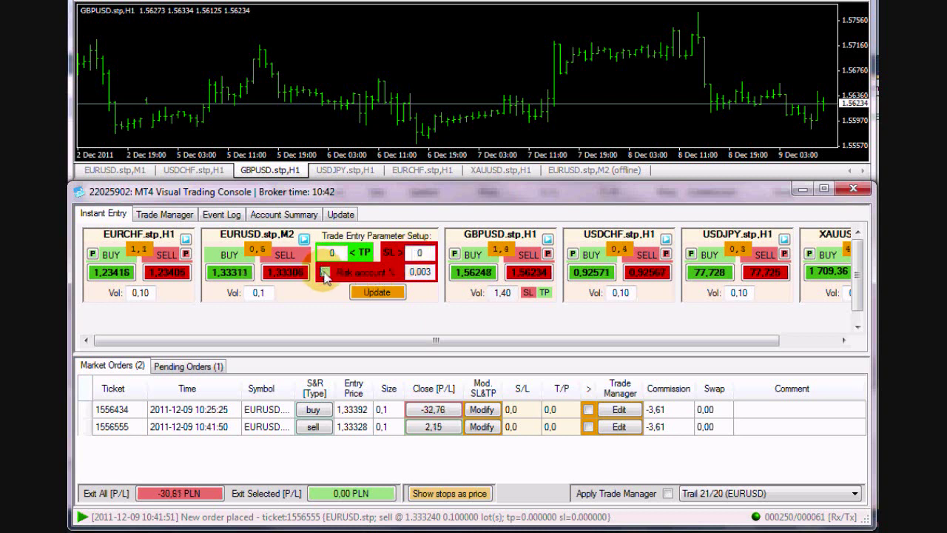
double_click(420, 253)
text(3)
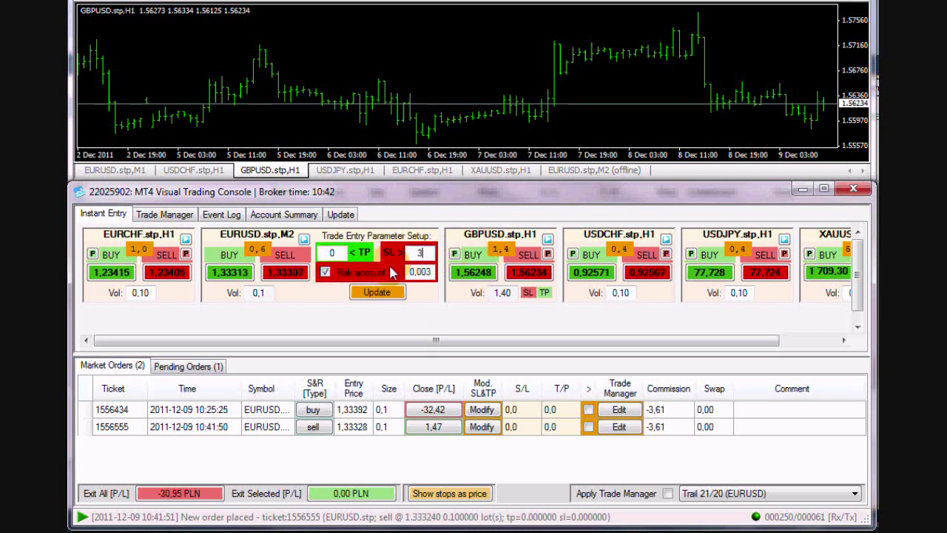
text(5)
click(438, 275)
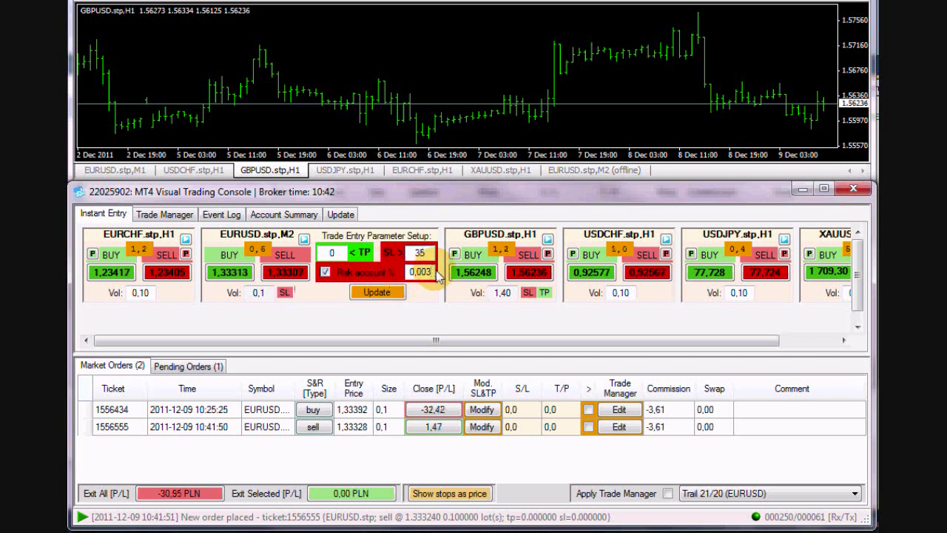
double_click(433, 273)
text(2)
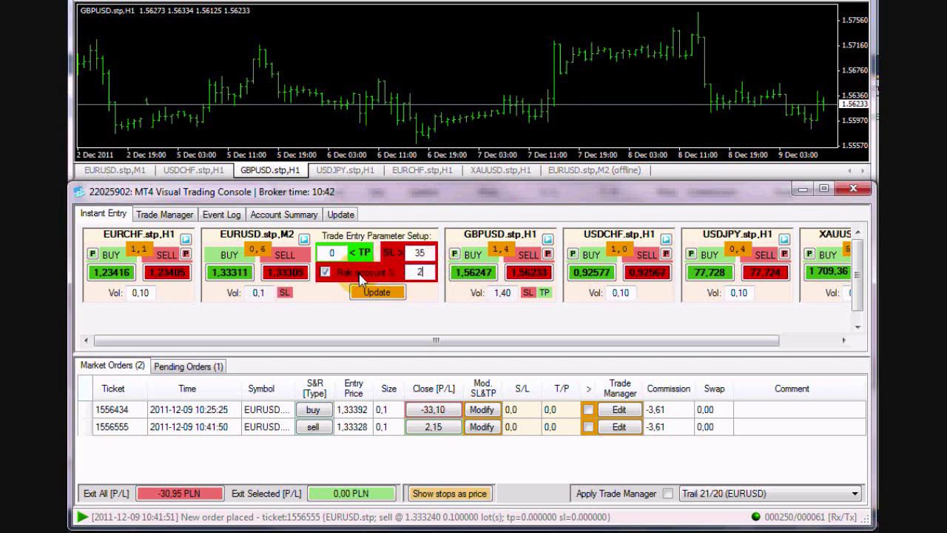
click(382, 294)
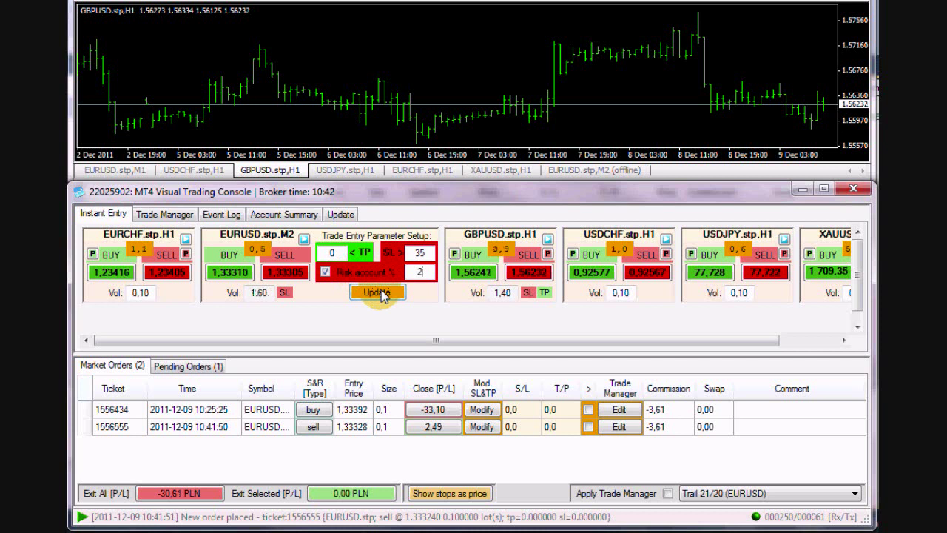
click(286, 292)
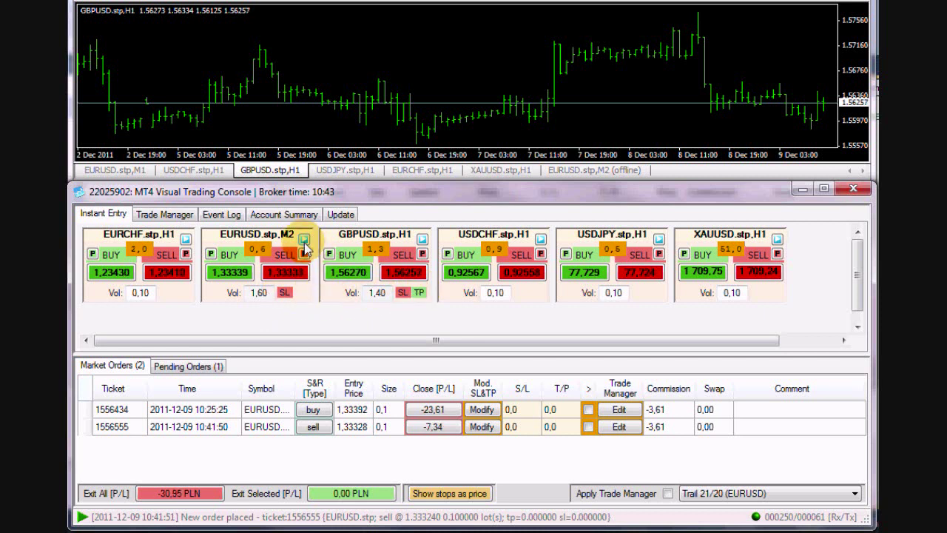
Step: Set the EURUSD entry take profit to 100
click(304, 240)
text(100)
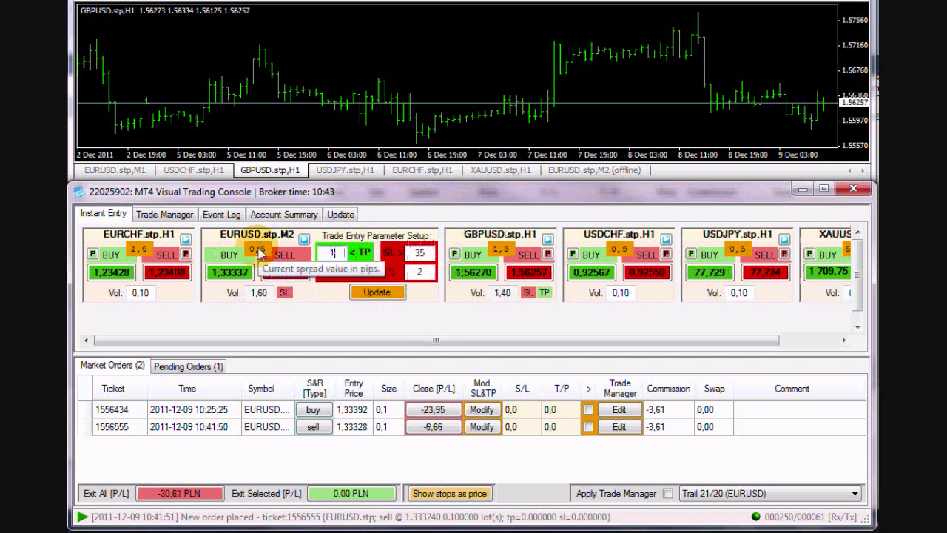
key(Return)
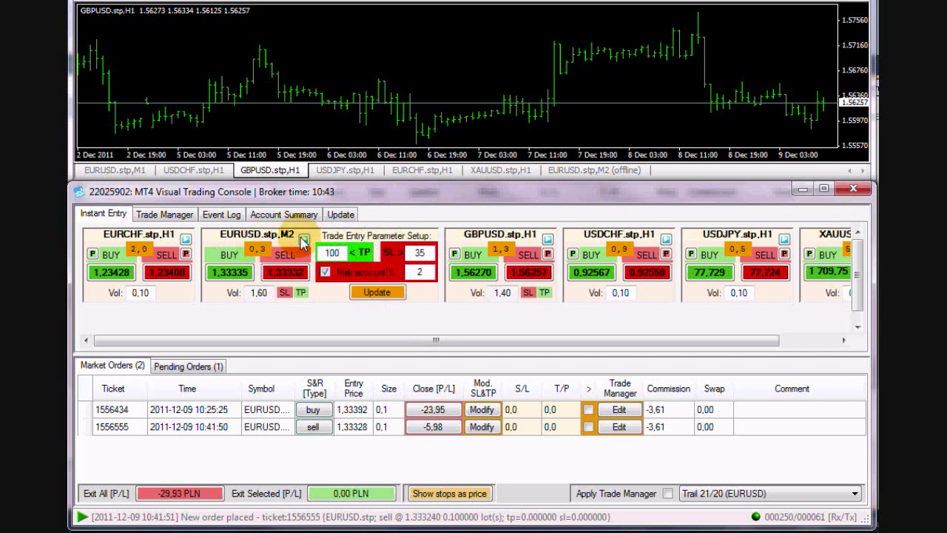
click(303, 241)
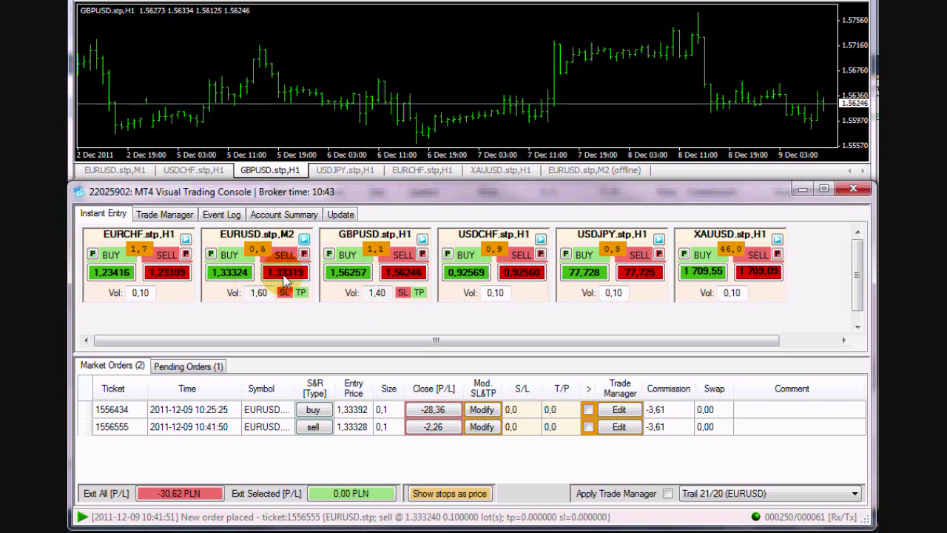
Step: Buy 1.6 lots of EURUSD with 35 stop and 100 target, then review pending orders
click(239, 274)
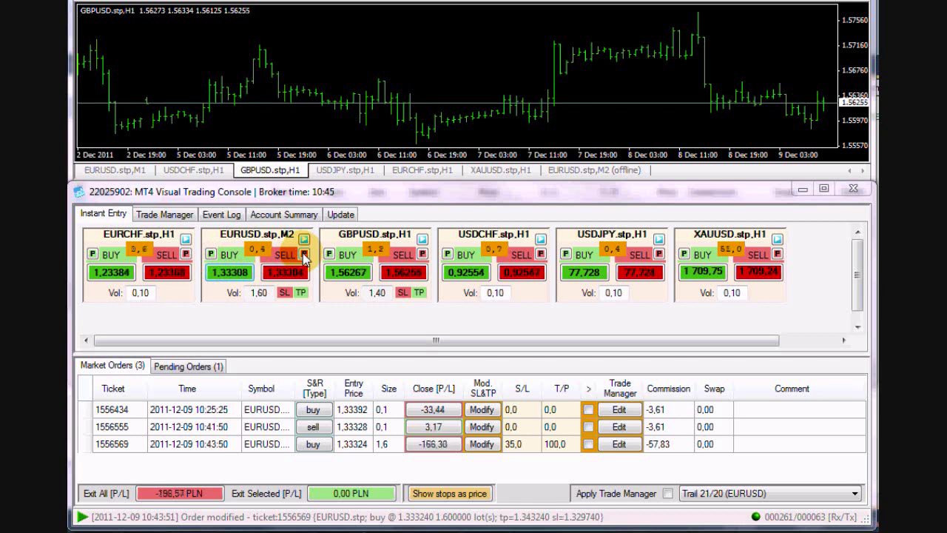
click(192, 367)
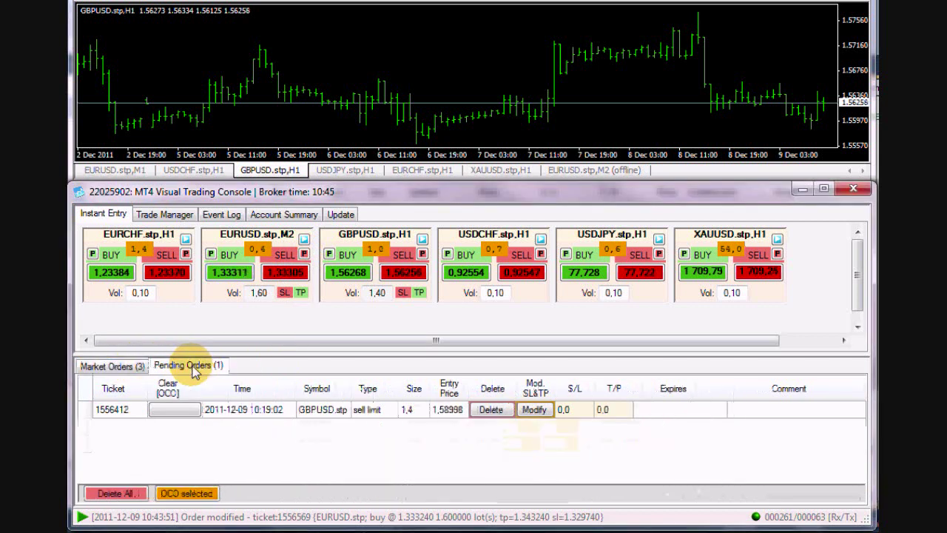
click(115, 368)
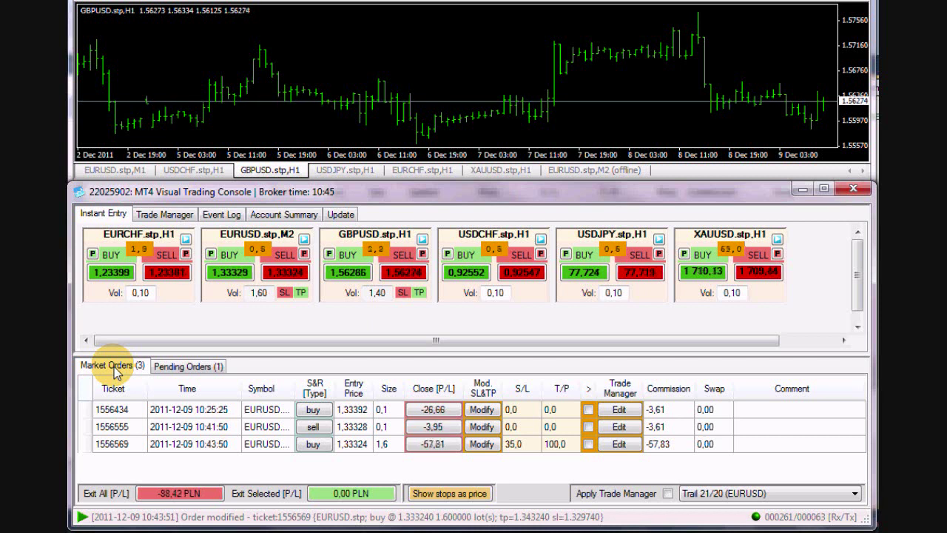
click(185, 366)
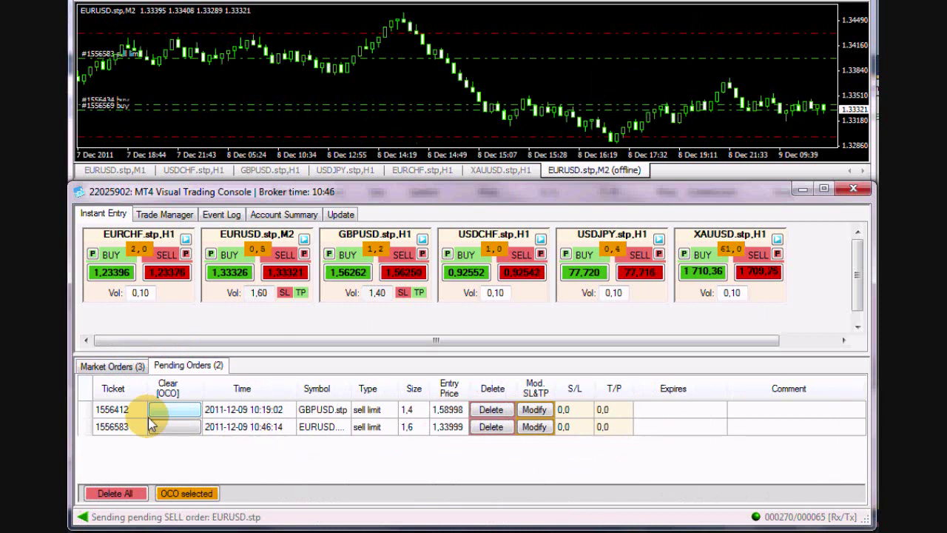
Step: Mark both sell limits as one-cancels-other and give the GBPUSD order a 100 stop loss
ctrl+click(84, 428)
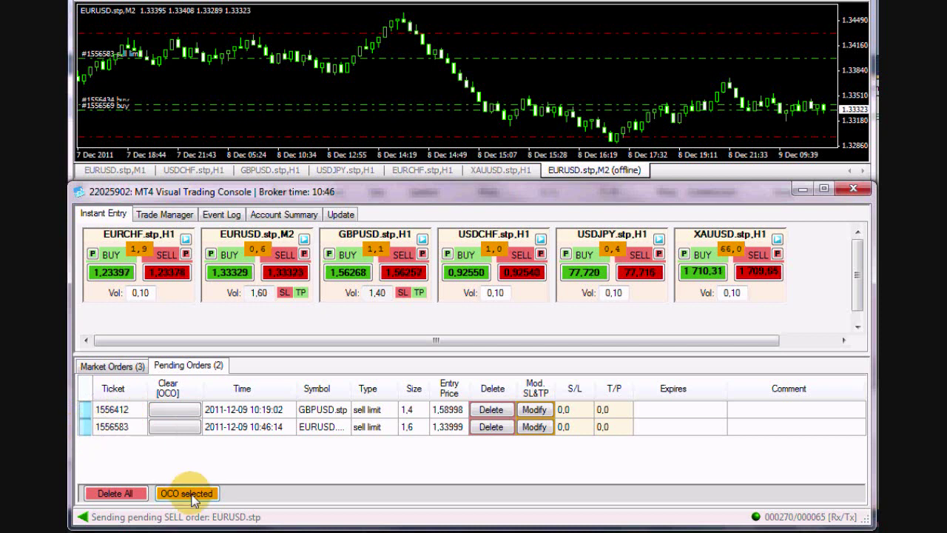
click(193, 496)
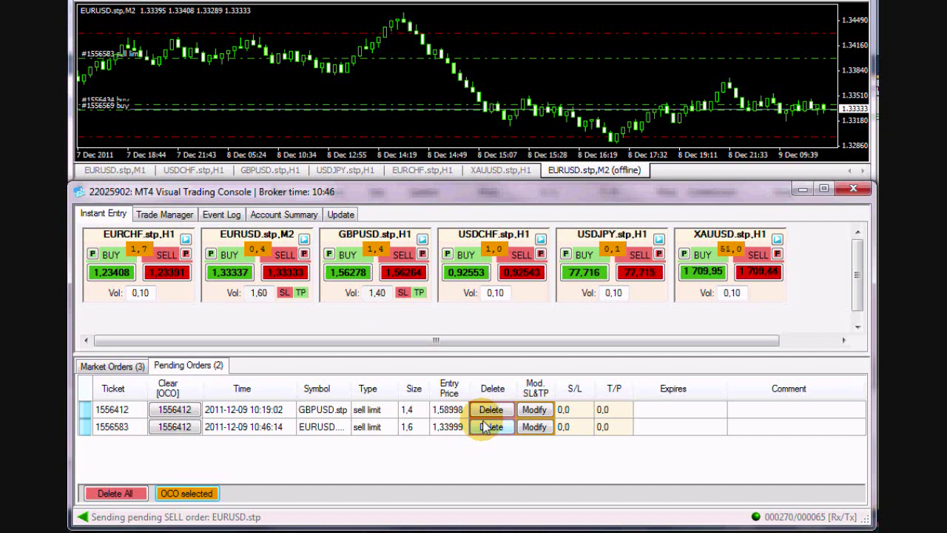
double_click(577, 411)
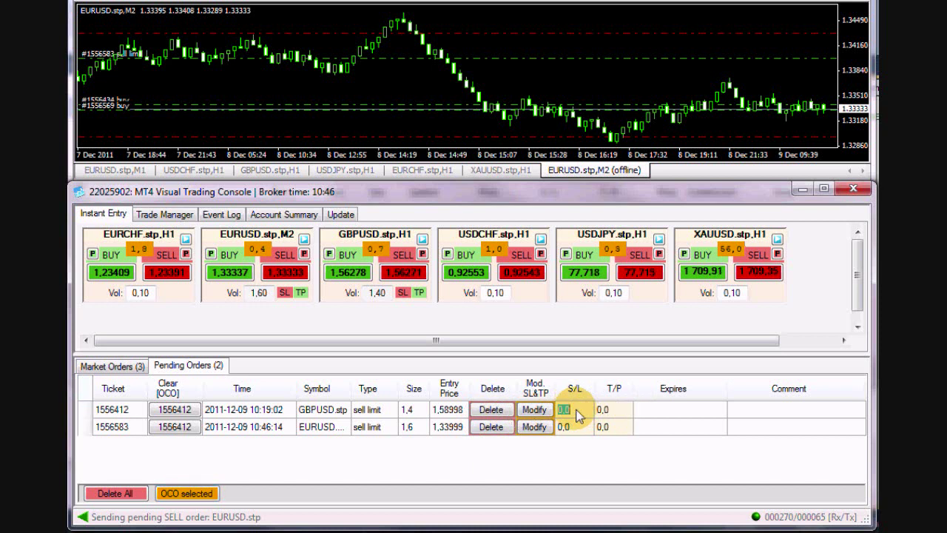
click(539, 412)
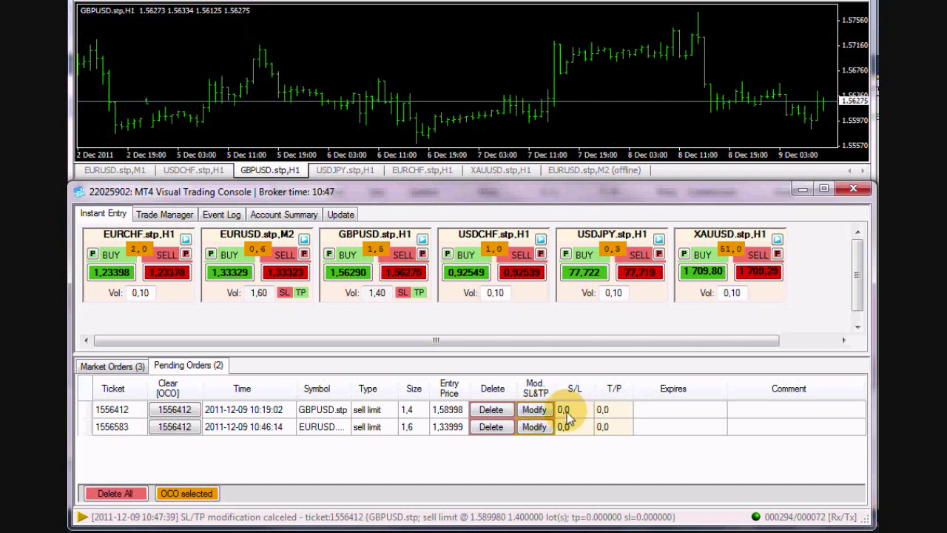
double_click(564, 411)
text(1)
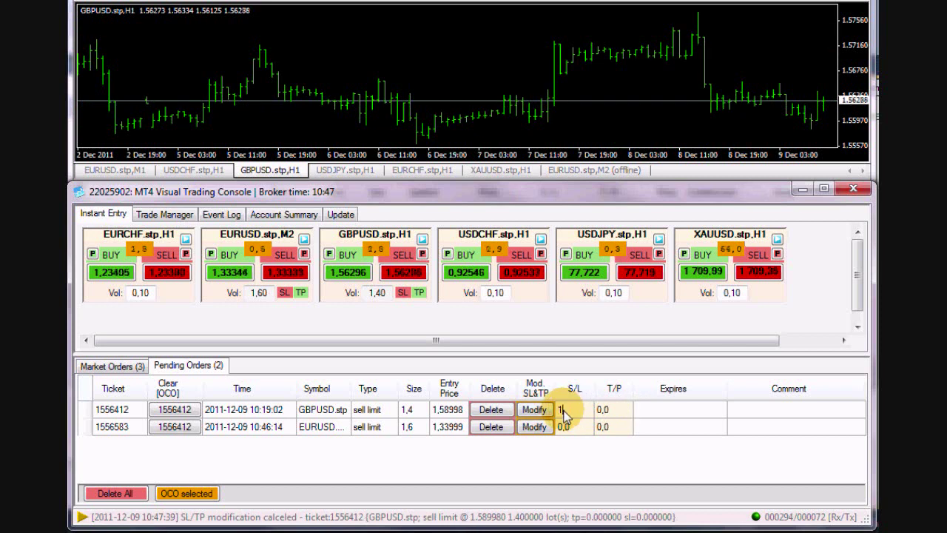
key(Return)
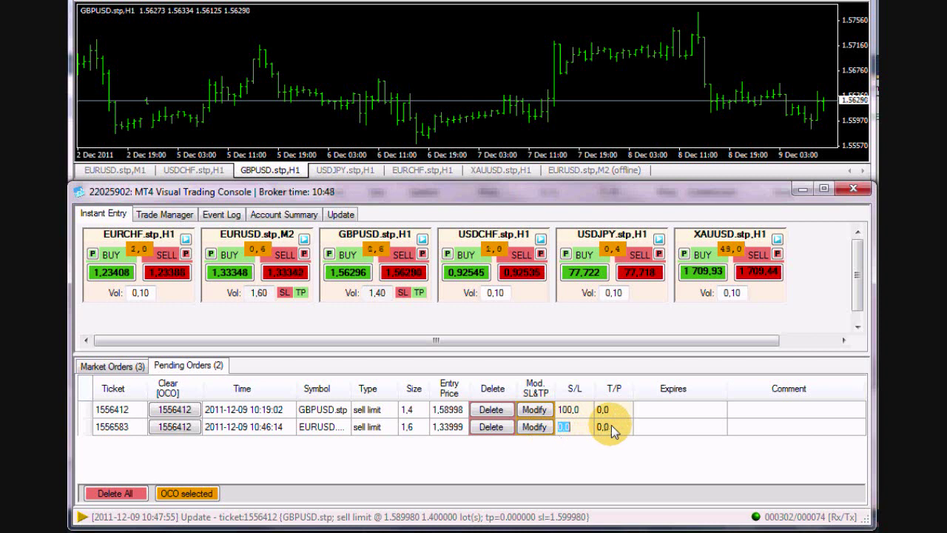
click(118, 431)
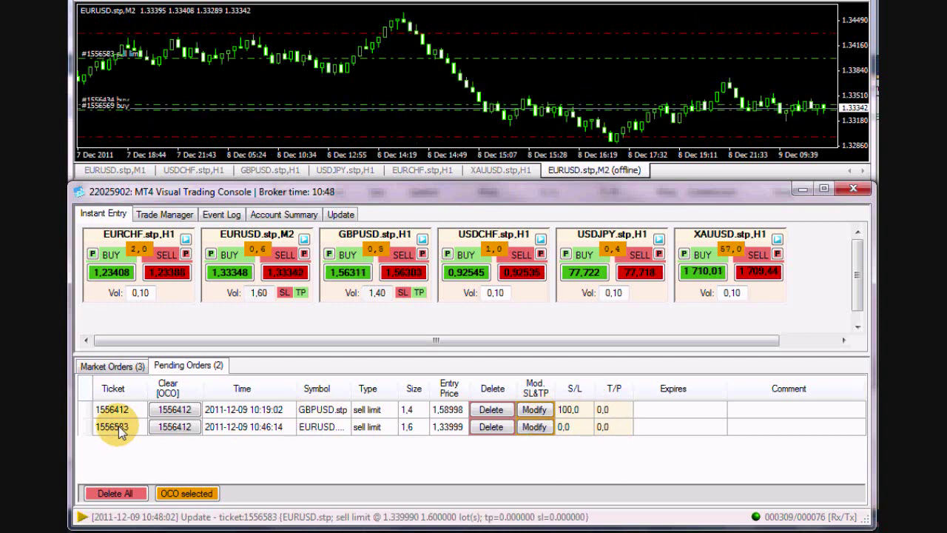
Step: Delete the EURUSD sell limit pending order and return to Market Orders
click(114, 410)
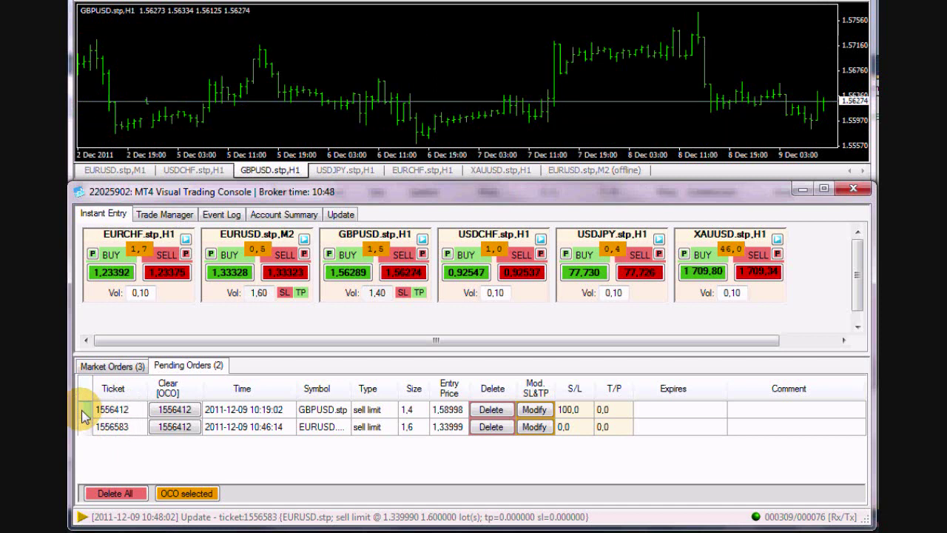
click(493, 413)
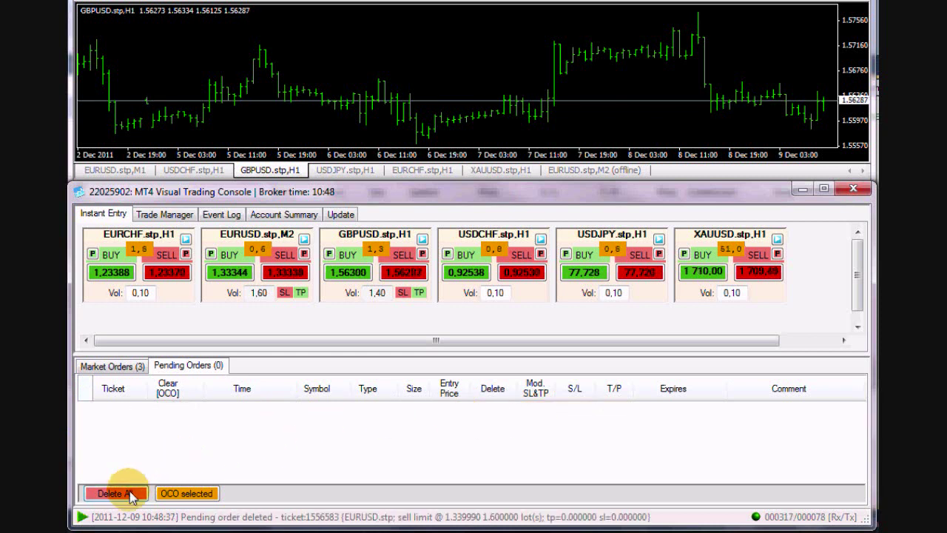
click(111, 366)
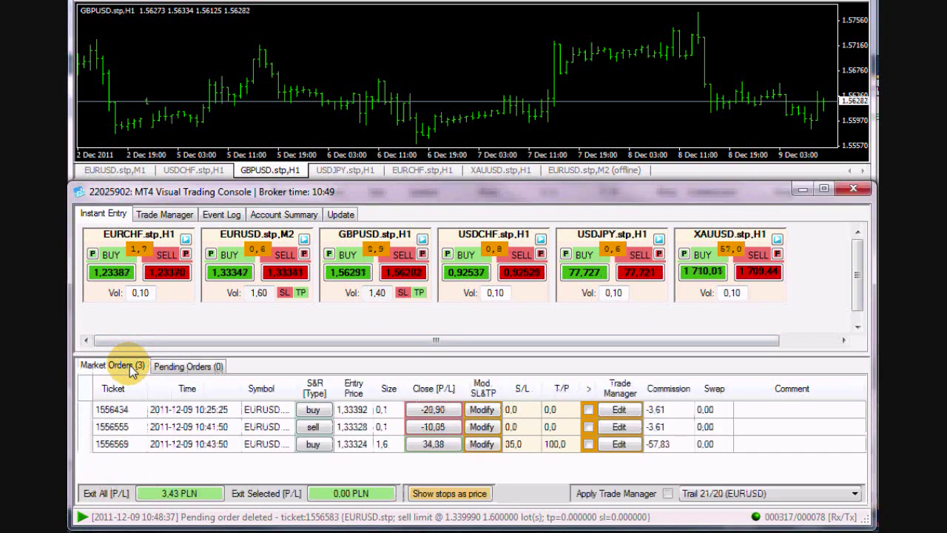
Step: Close EURUSD buy order 1556434 and the 1.6-lot buy order 1556569
click(315, 413)
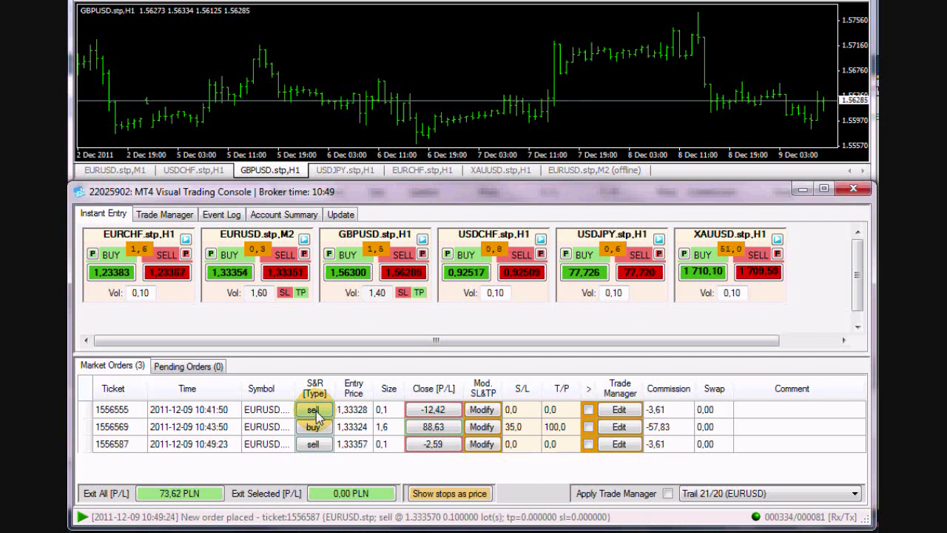
click(444, 429)
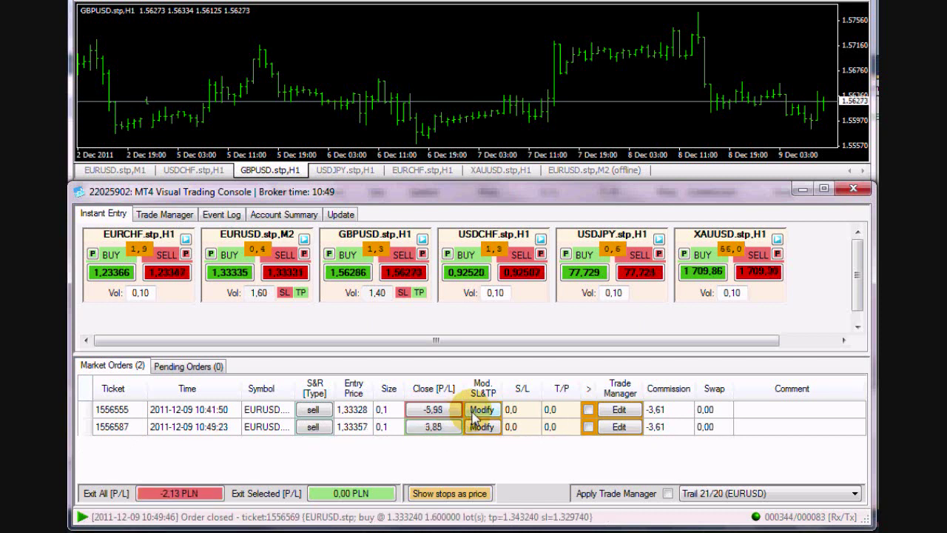
Step: Drag order 1556555's stop loss up to 1.33765 and take profit down to 1.32881, then confirm
click(477, 410)
click(566, 412)
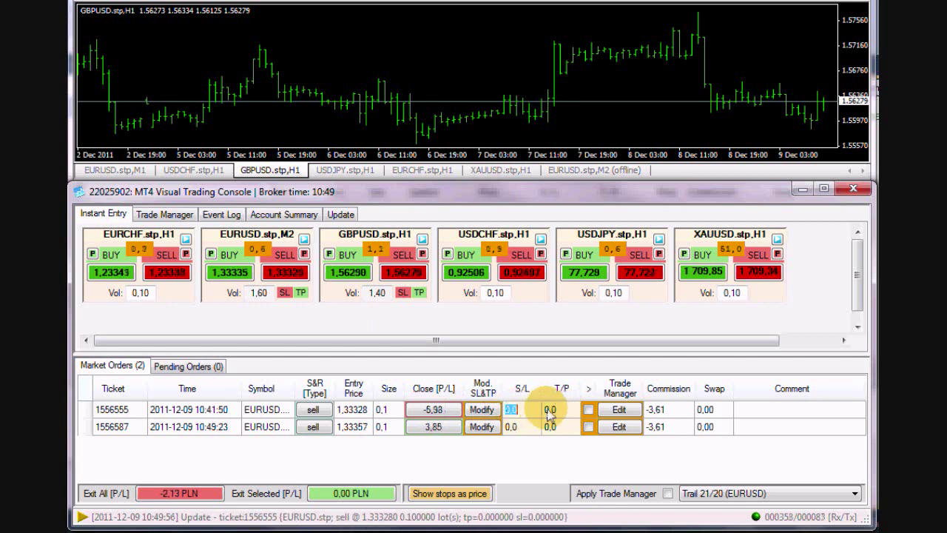
click(483, 411)
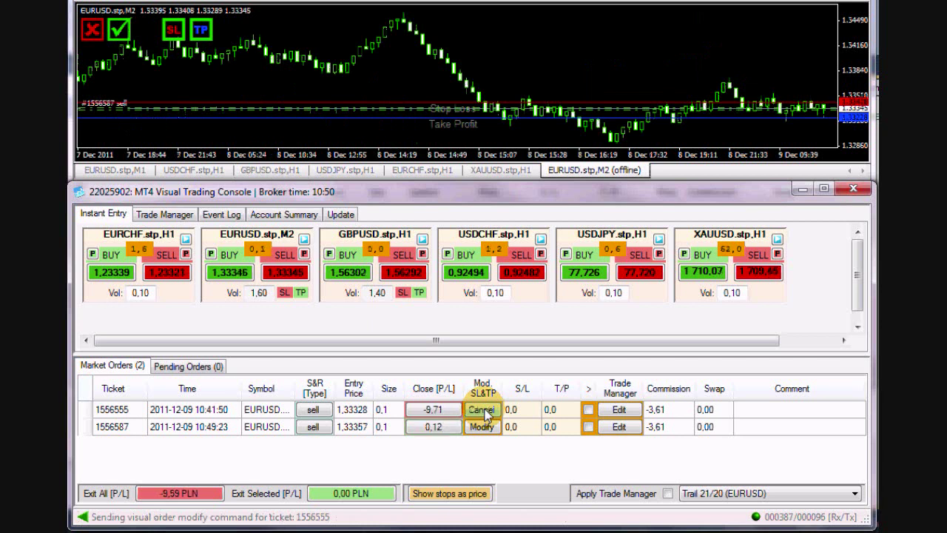
click(553, 56)
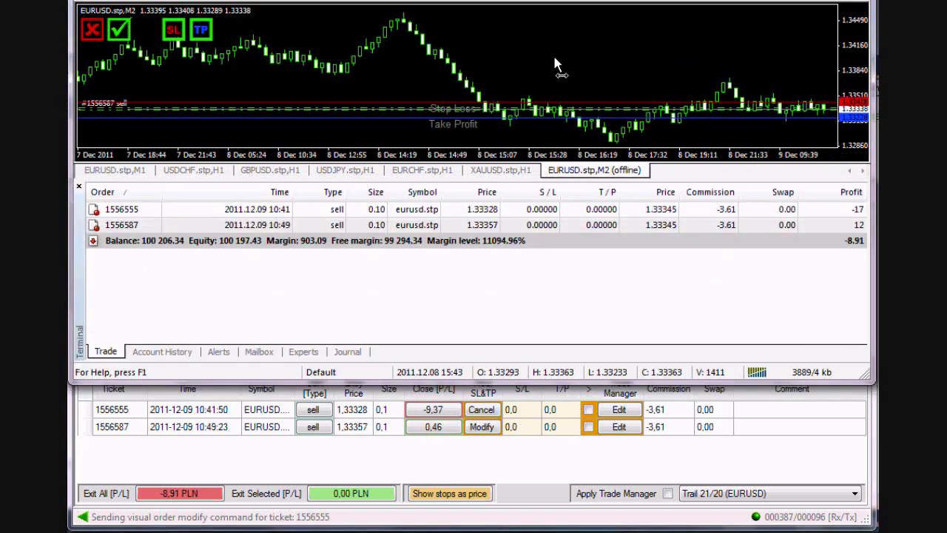
drag(615, 105, 614, 77)
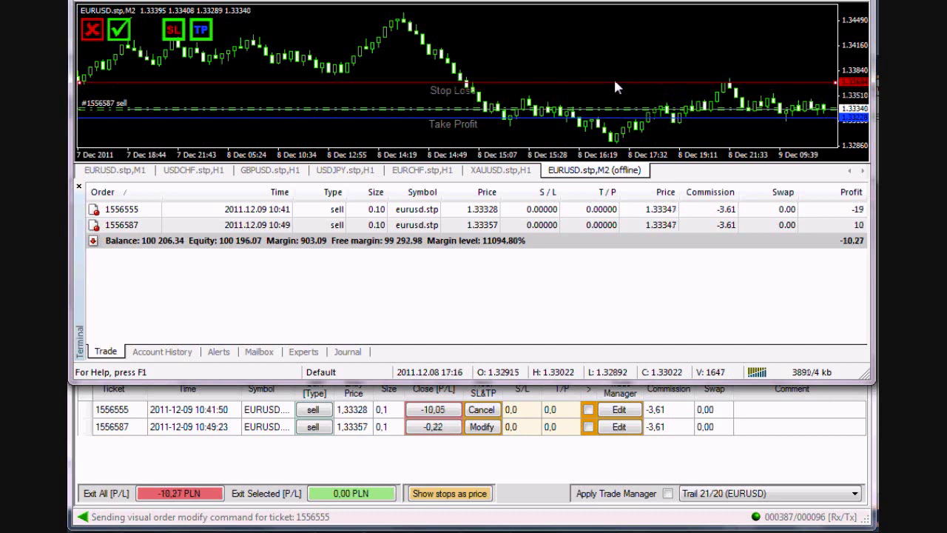
drag(615, 124, 615, 148)
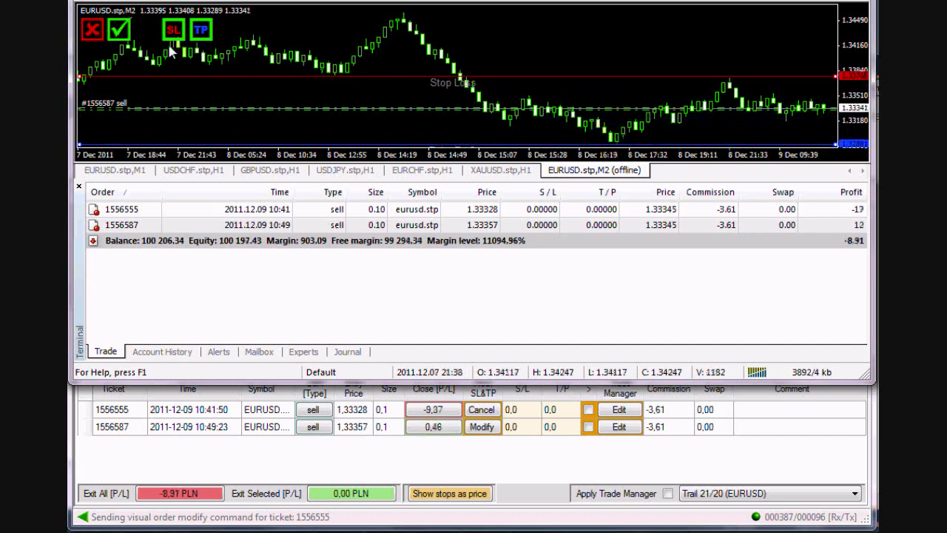
click(126, 31)
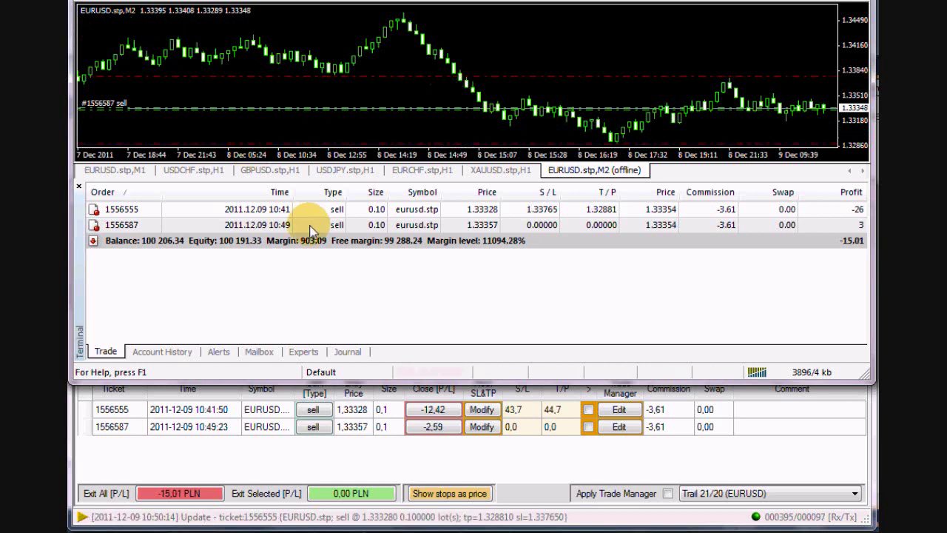
click(541, 461)
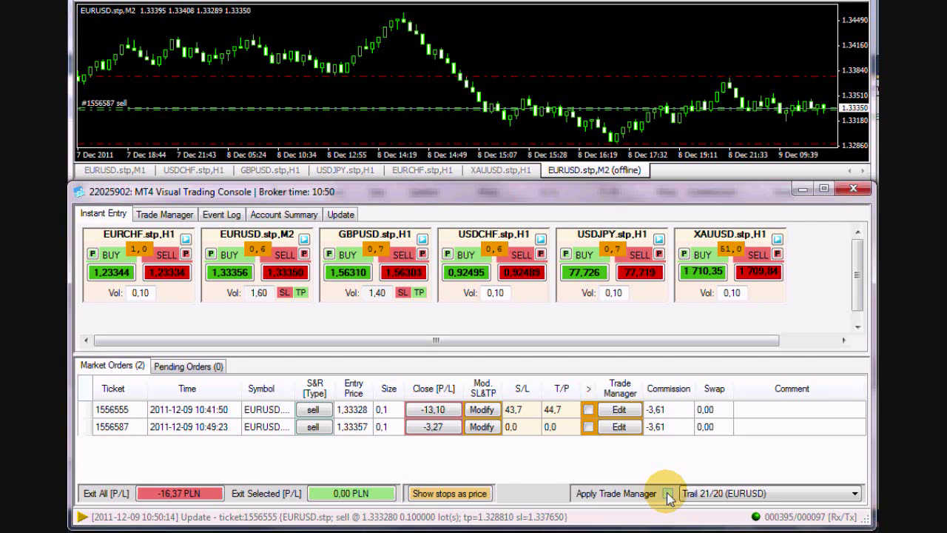
Step: Bring up the Trade Manager settings for EURUSD sell ticket 1556555
click(617, 413)
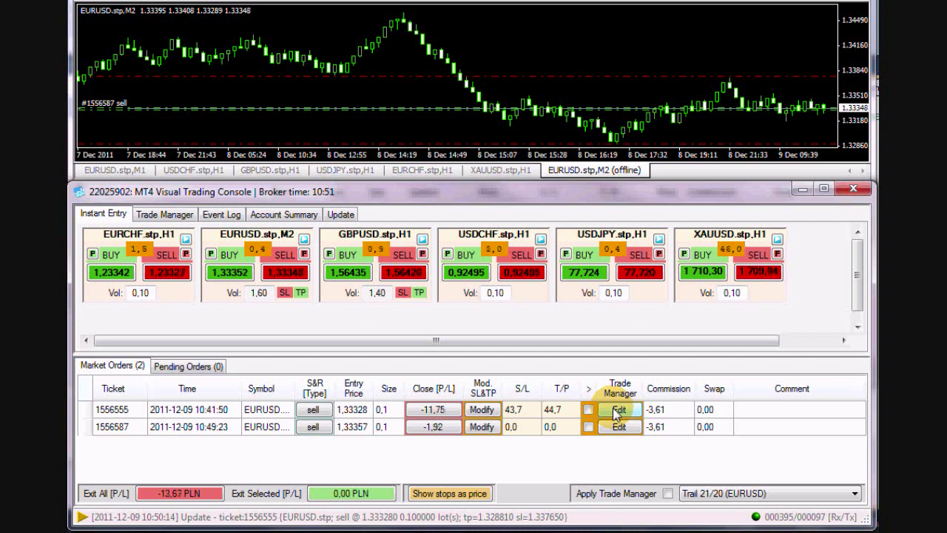
click(616, 412)
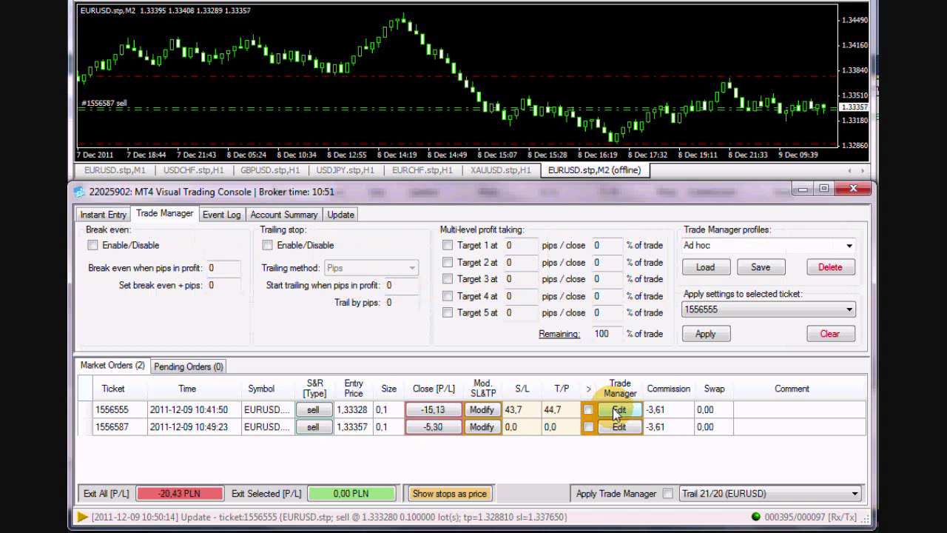
Step: Load the My Example trade manager profile and apply it to order 1556555
click(849, 246)
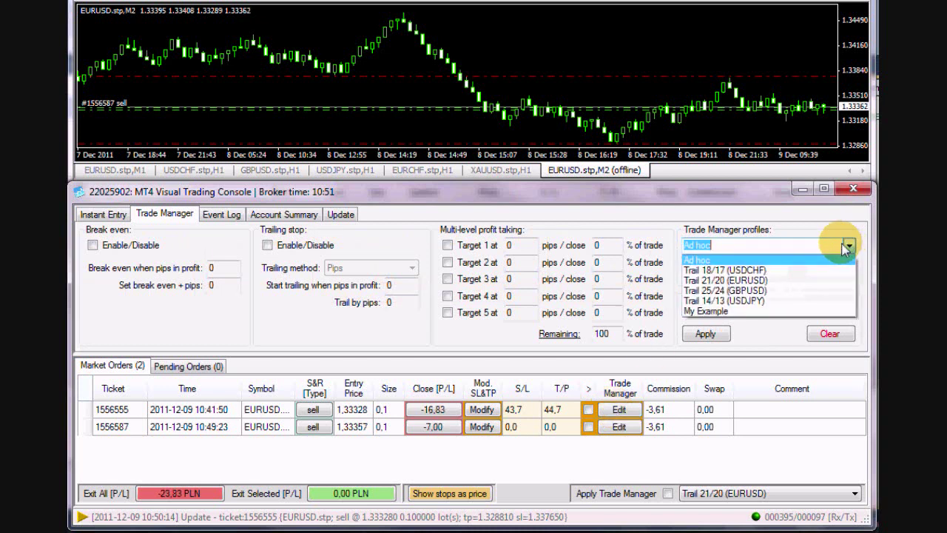
click(738, 312)
click(709, 269)
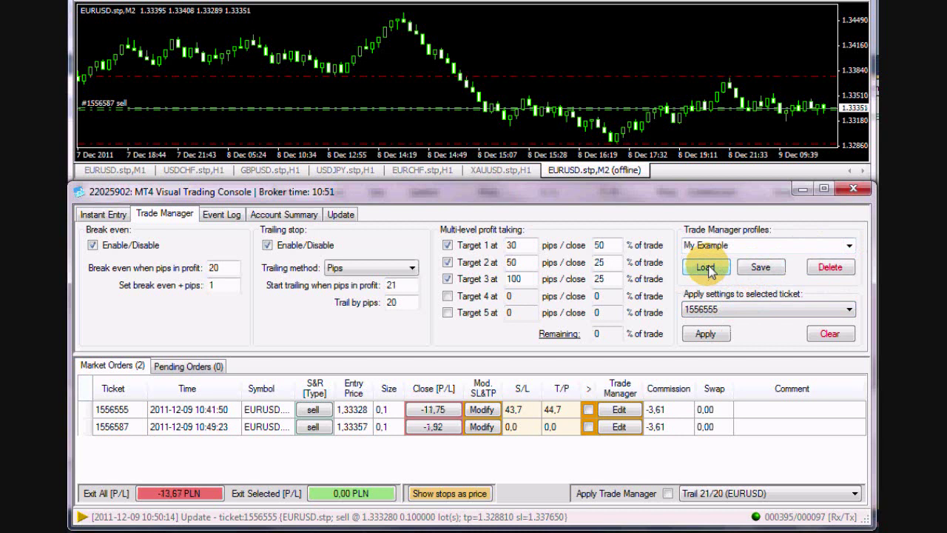
click(707, 333)
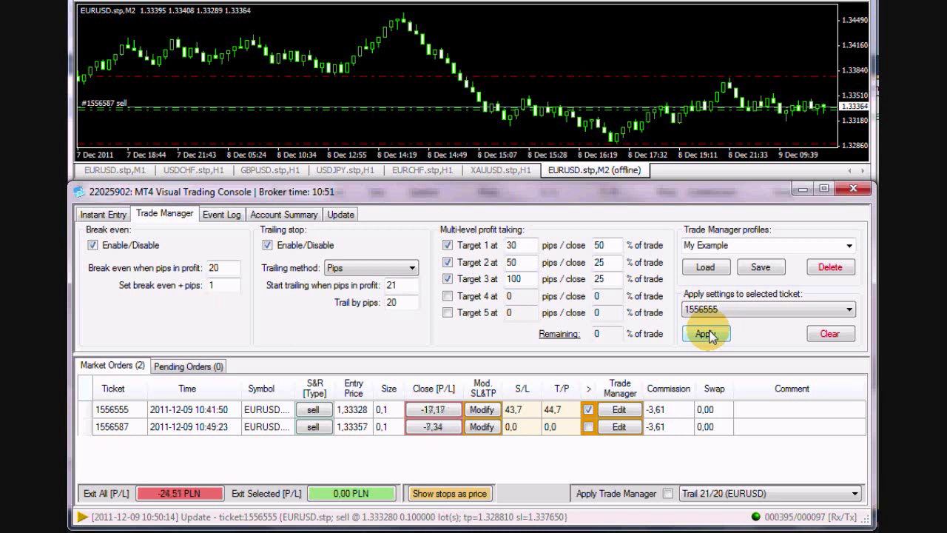
Step: Apply the My Example profile to order 1556587 as well
click(850, 310)
click(725, 335)
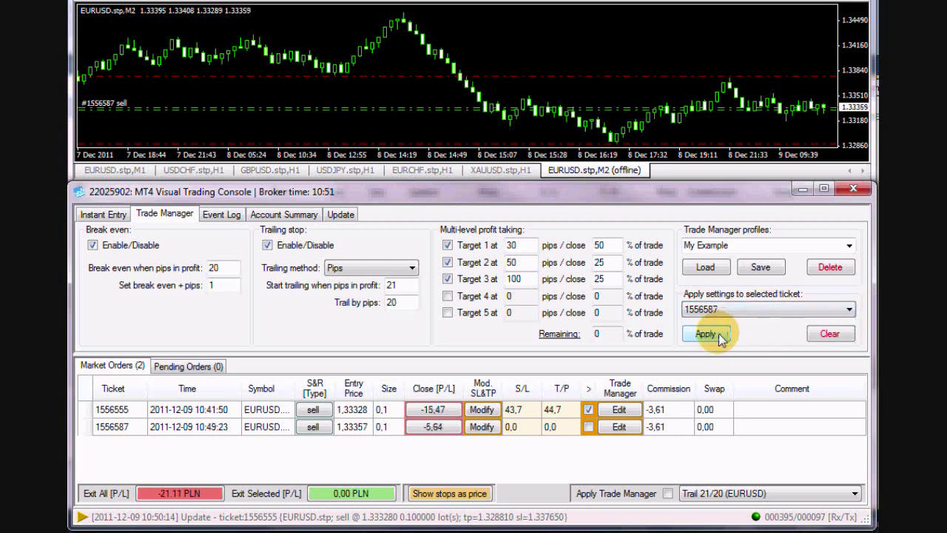
click(718, 339)
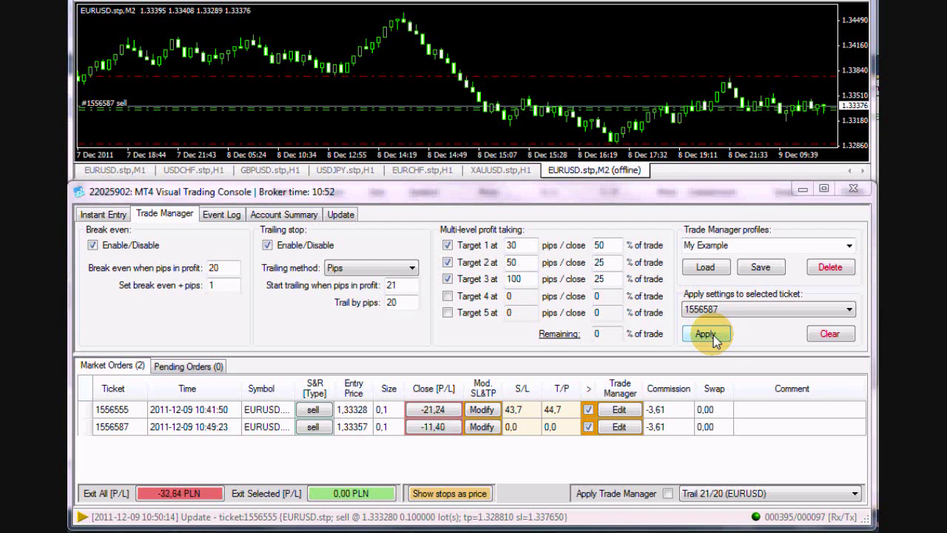
Step: Clear trade management from 1556555, then clear and reapply it on 1556587
click(619, 409)
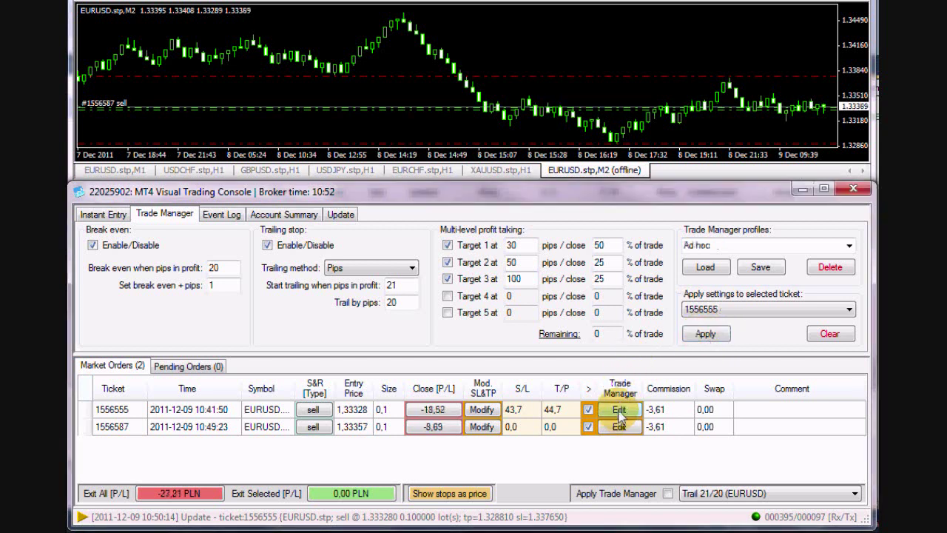
click(831, 334)
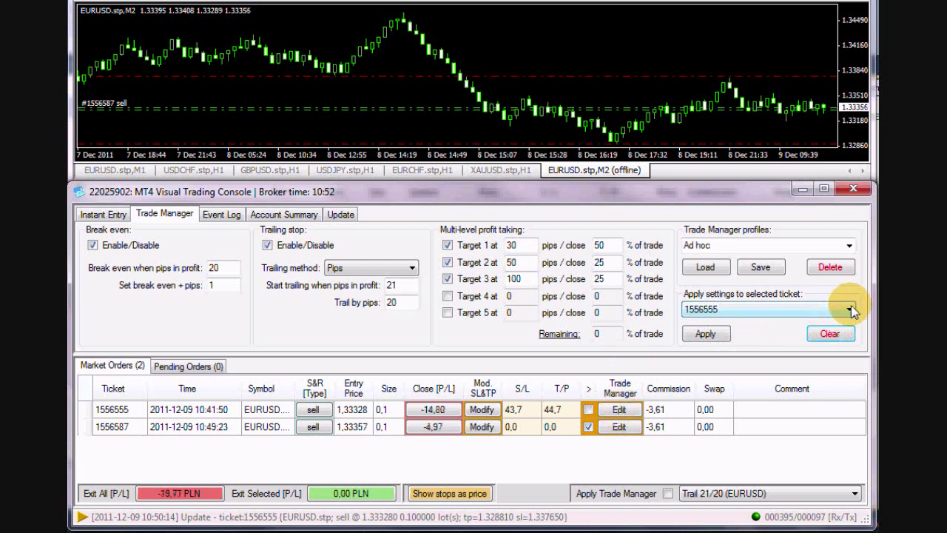
click(849, 310)
click(740, 332)
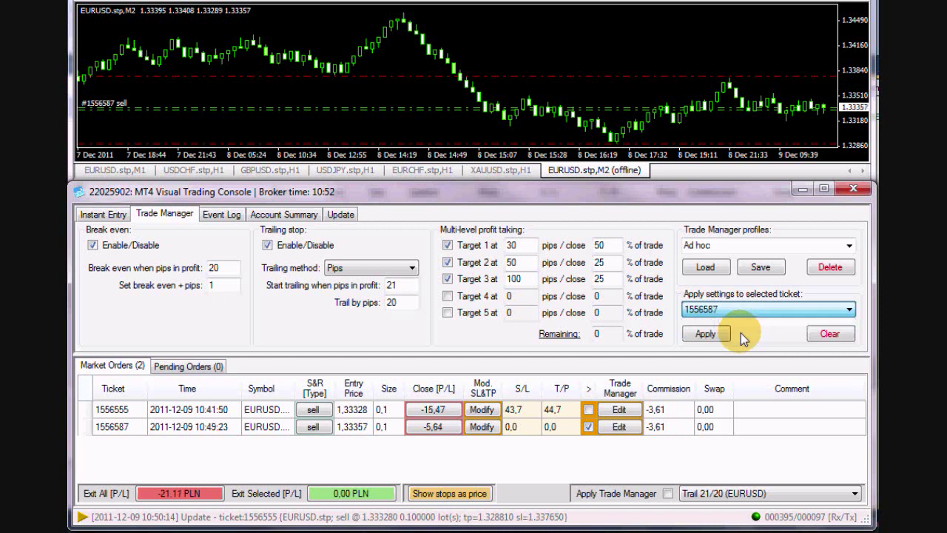
click(814, 341)
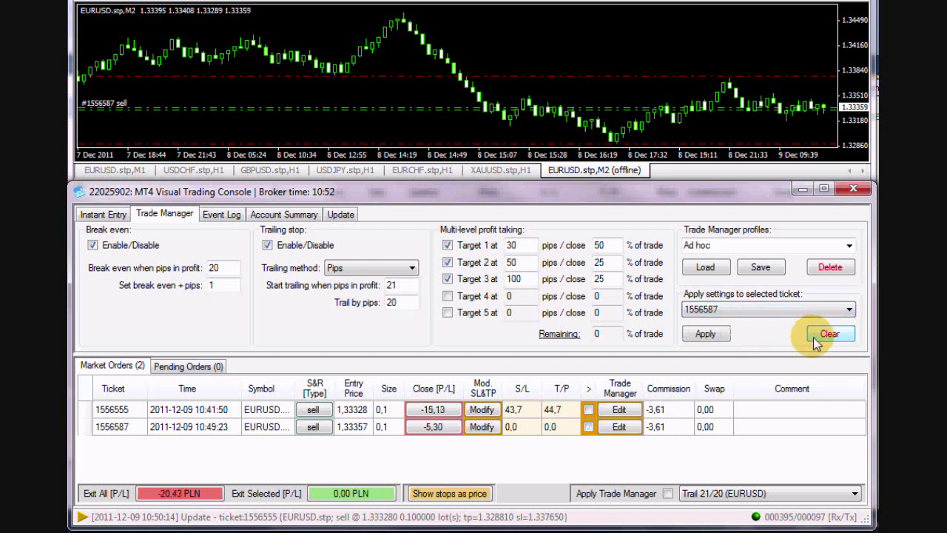
click(707, 333)
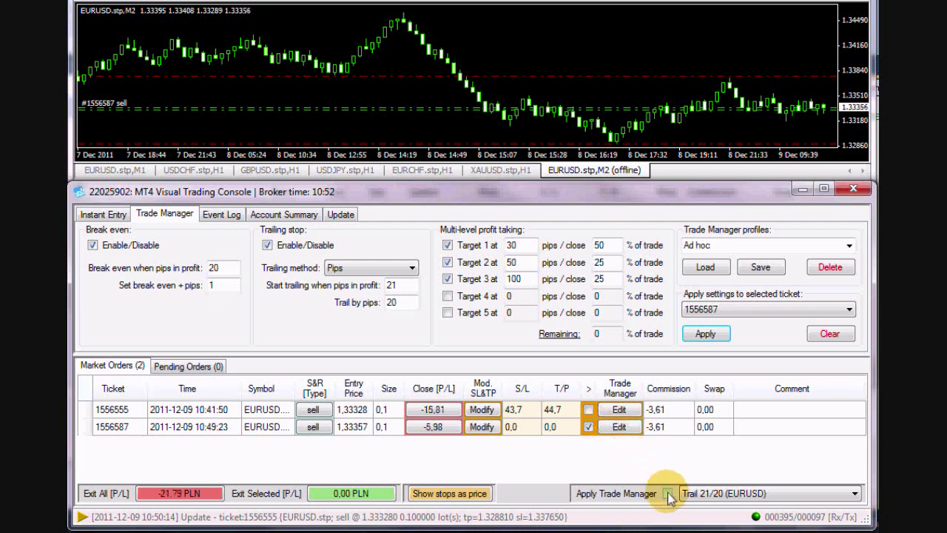
Step: Select the Trail 25/24 (GBPUSD) trade manager profile and enable Apply Trade Manager
click(743, 494)
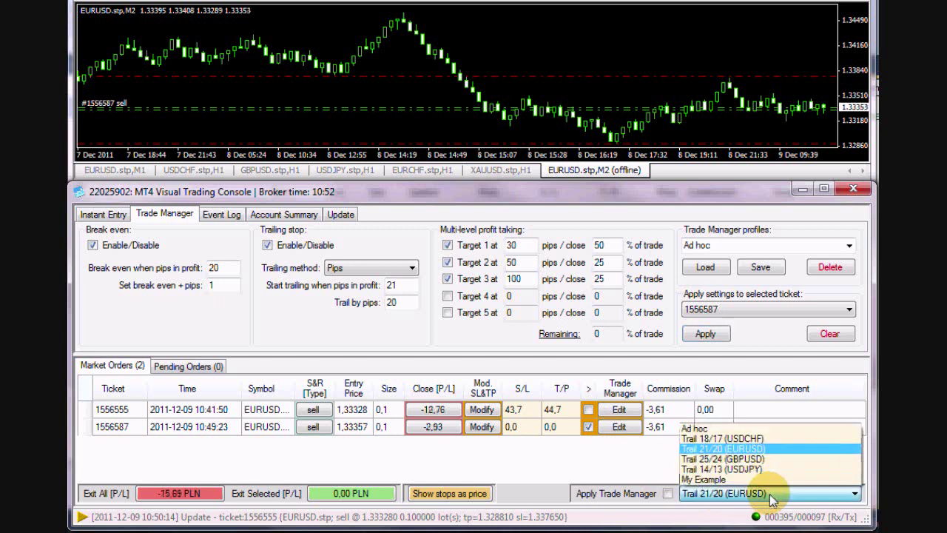
click(737, 459)
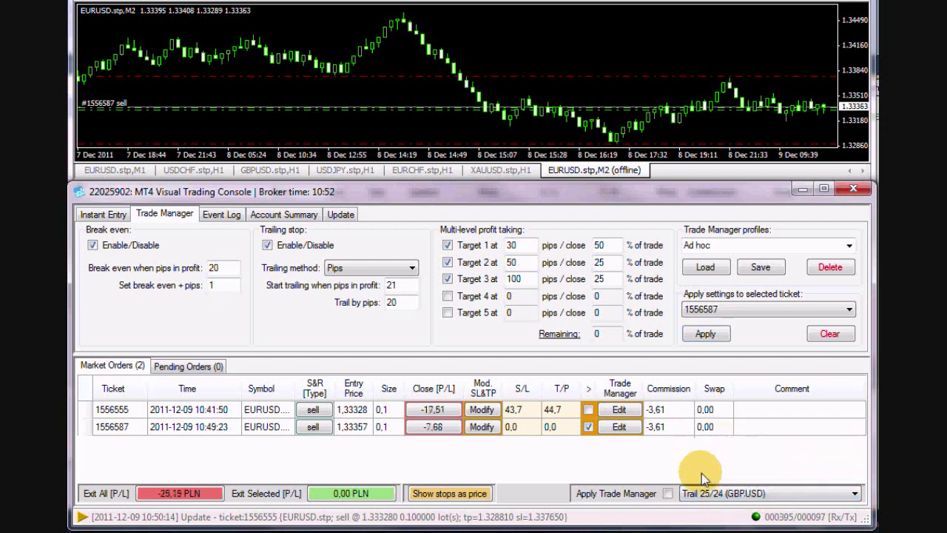
click(668, 494)
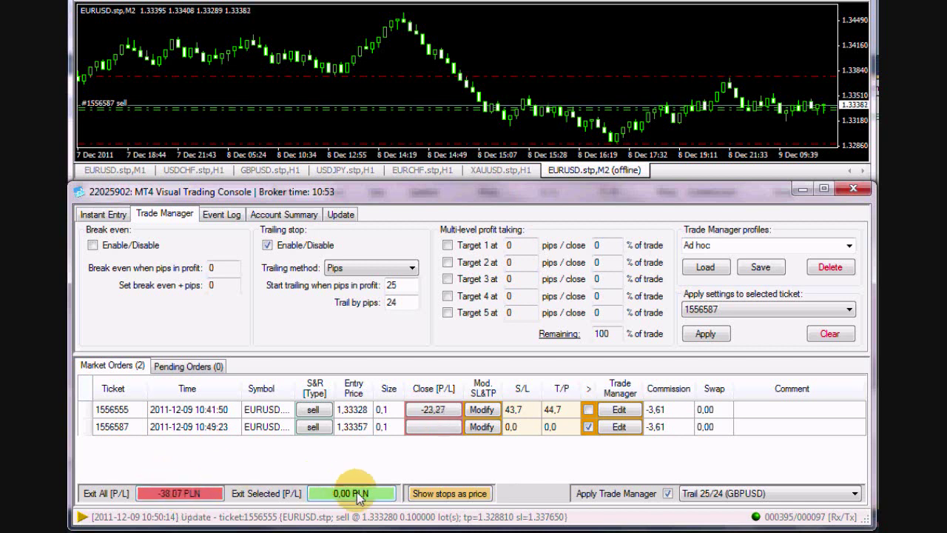
Step: Sell GBPUSD and EURCHF at market from the Instant Entry panels
click(103, 213)
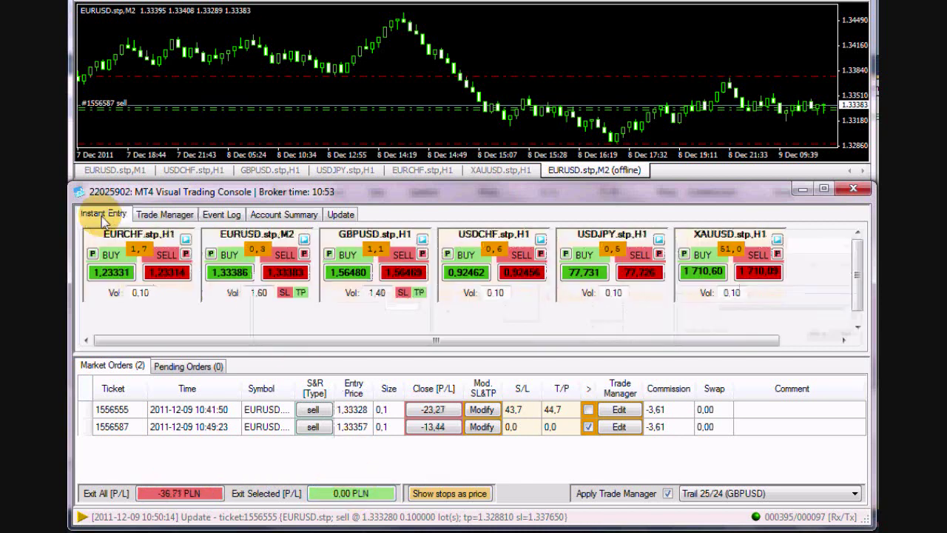
click(404, 274)
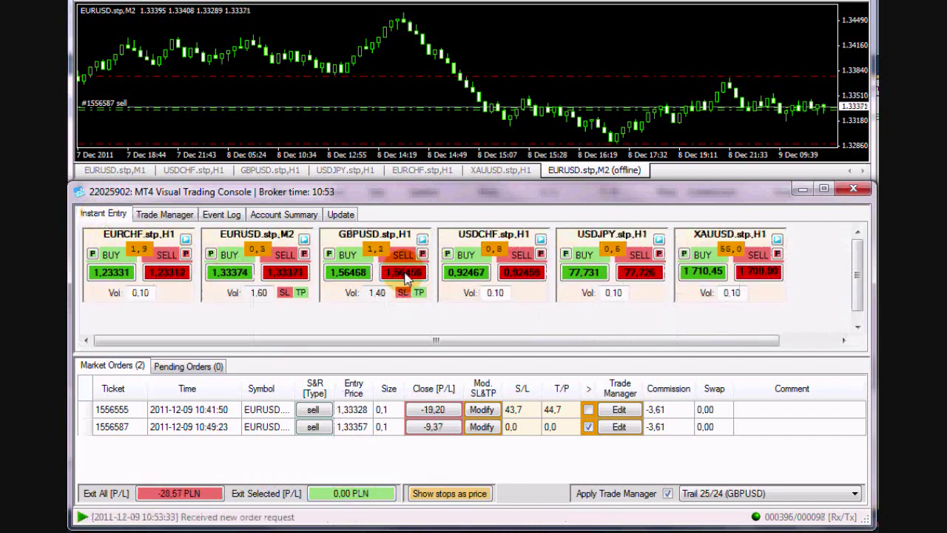
click(168, 272)
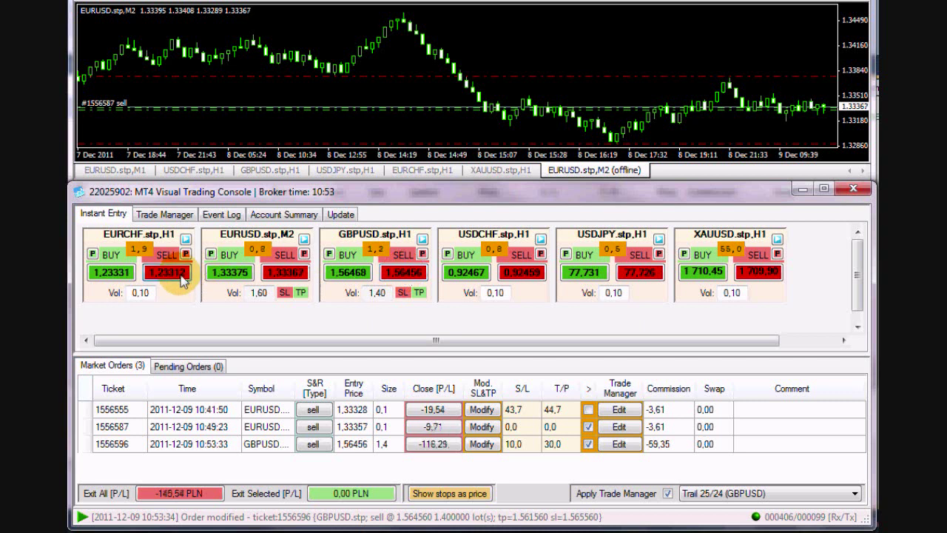
Step: Exit the selected orders 1556587 and 1556596
click(86, 427)
ctrl+click(86, 444)
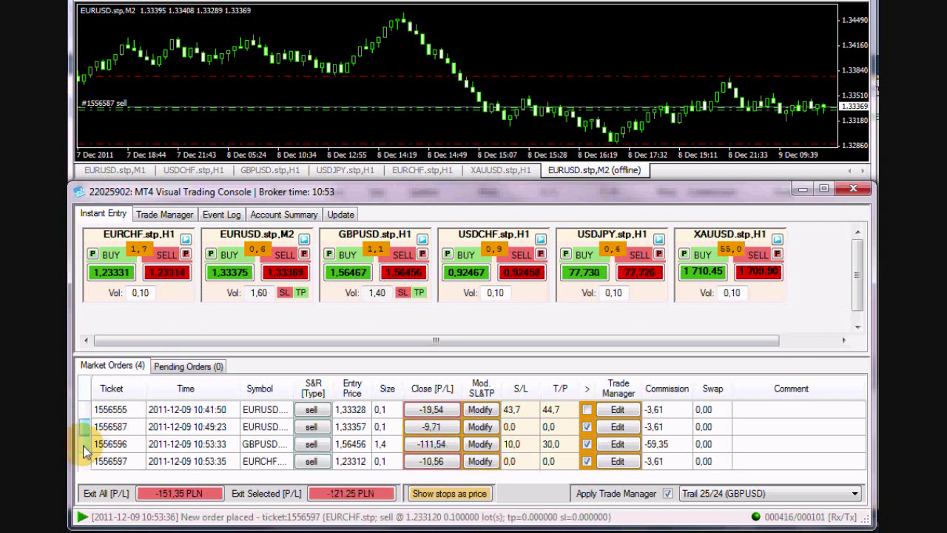
click(352, 494)
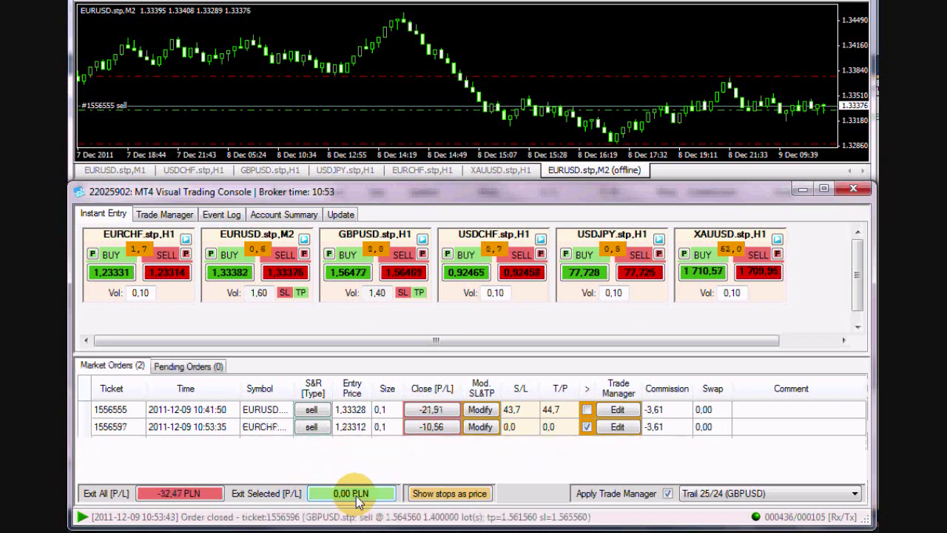
Step: Exit all remaining orders, sell EURUSD at market, and show stops as prices
click(181, 493)
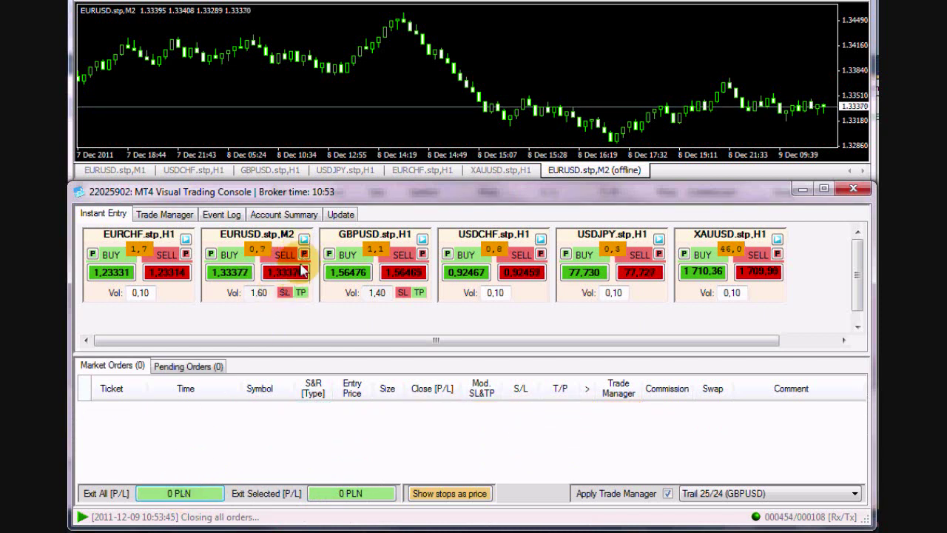
click(298, 273)
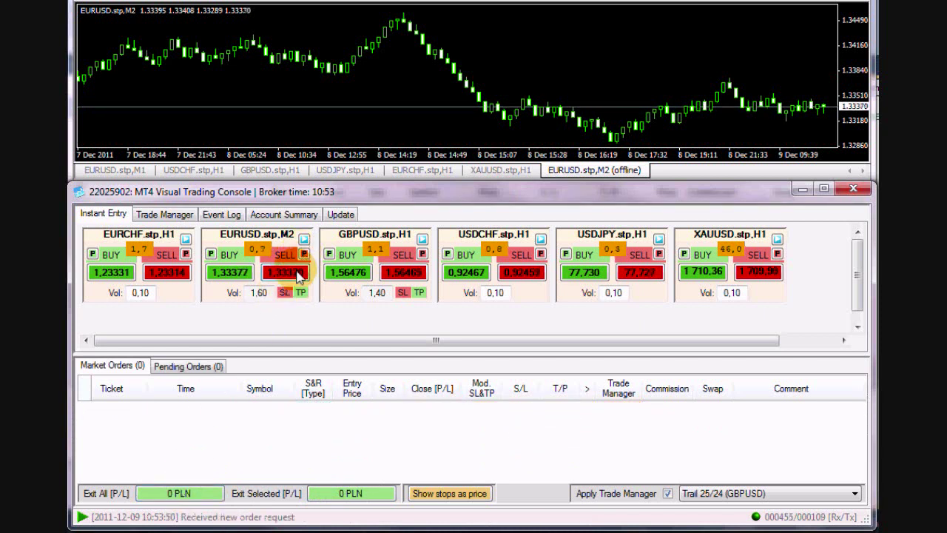
click(449, 493)
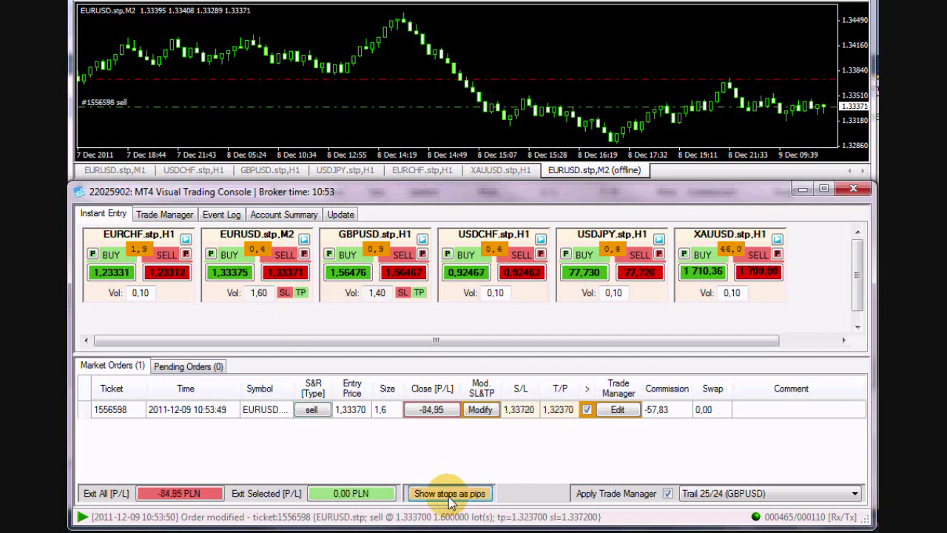